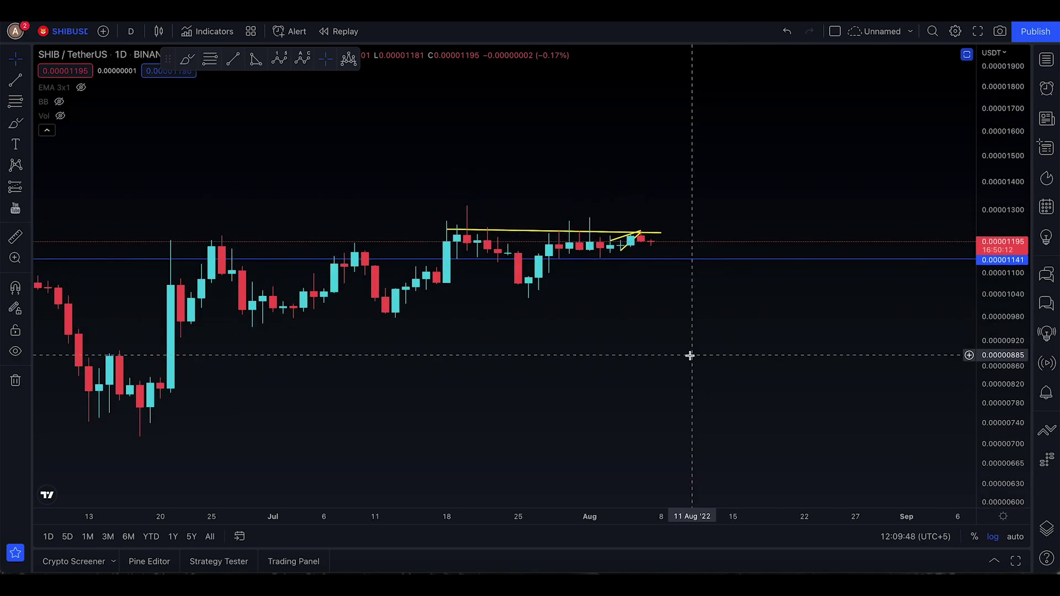
# Stretch the price scale for taller candles, centre recent bars, and switch to the 4-hour interval
pyautogui.moveTo(986, 343); pyautogui.dragTo(979, 125)
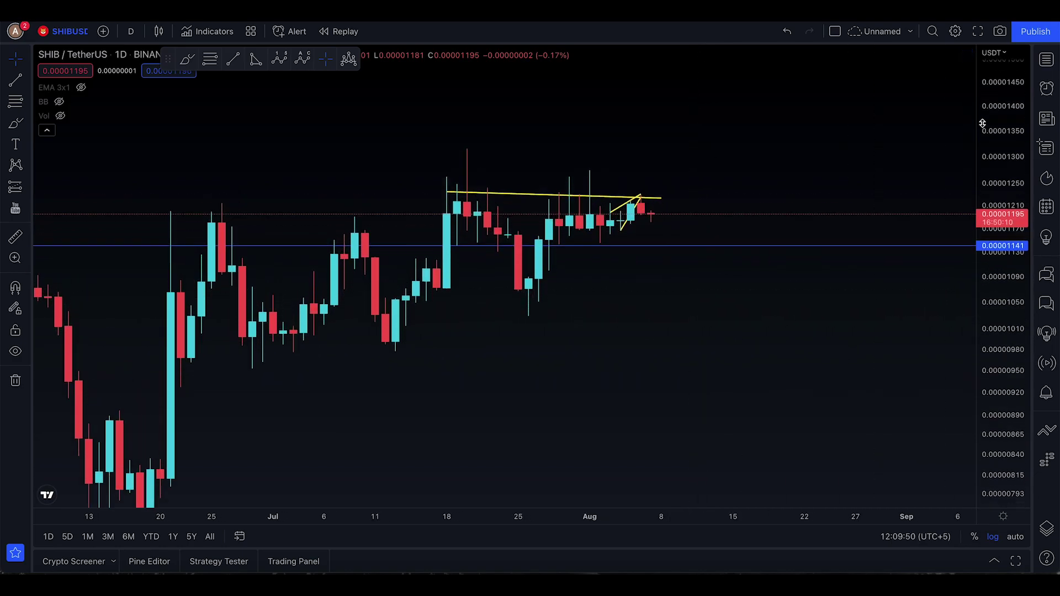
pyautogui.moveTo(875, 131); pyautogui.dragTo(850, 149)
pyautogui.moveTo(985, 284); pyautogui.dragTo(983, 205)
pyautogui.moveTo(723, 184); pyautogui.dragTo(773, 215)
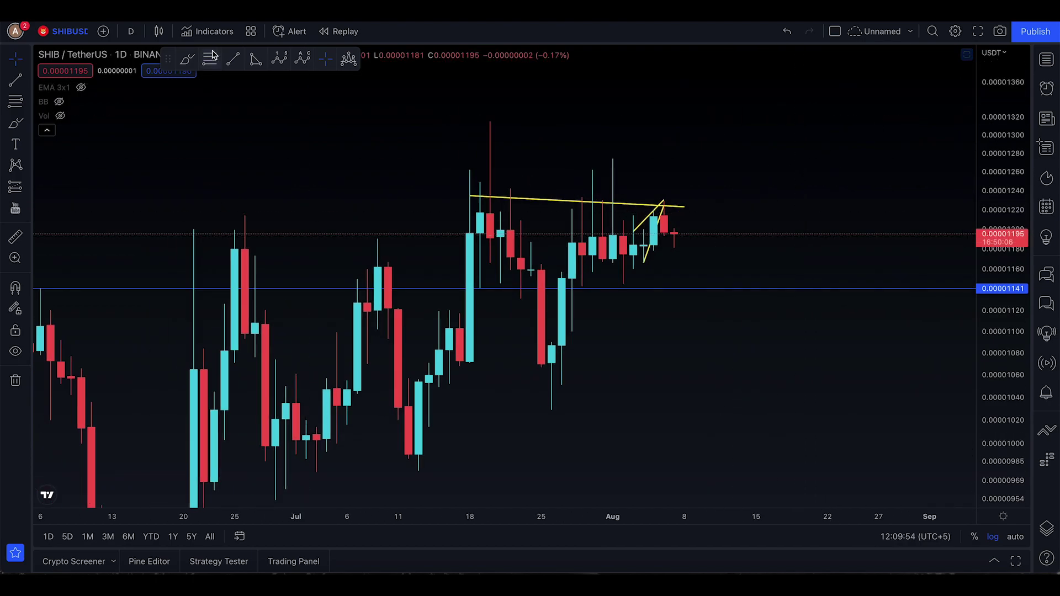
pyautogui.click(131, 30)
pyautogui.click(162, 362)
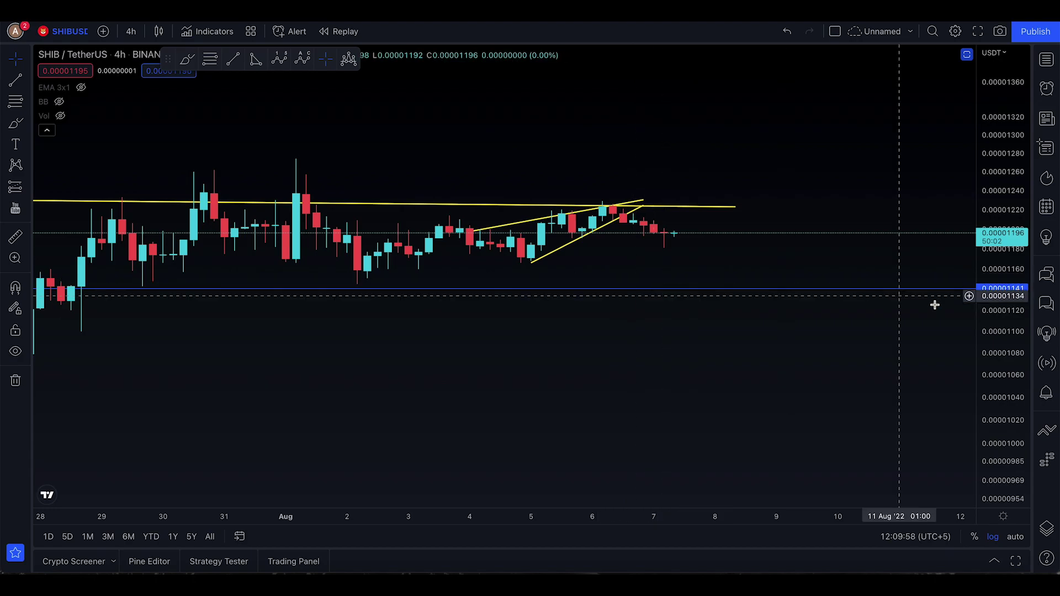
pyautogui.moveTo(1015, 366); pyautogui.dragTo(1014, 212)
pyautogui.scroll(1, 736, 206)
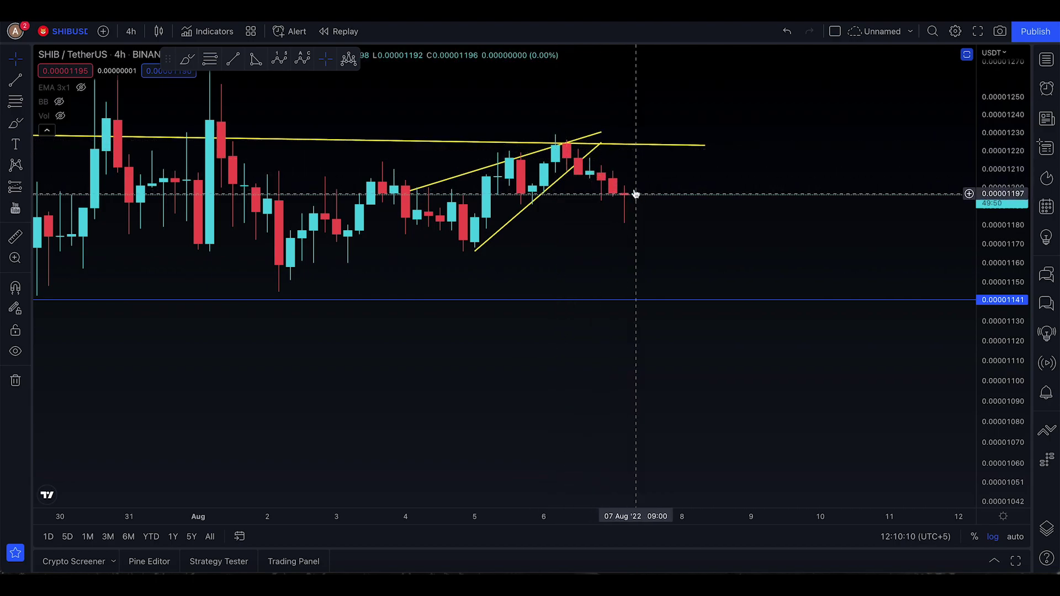
pyautogui.click(11, 126)
pyautogui.moveTo(465, 251); pyautogui.dragTo(593, 256)
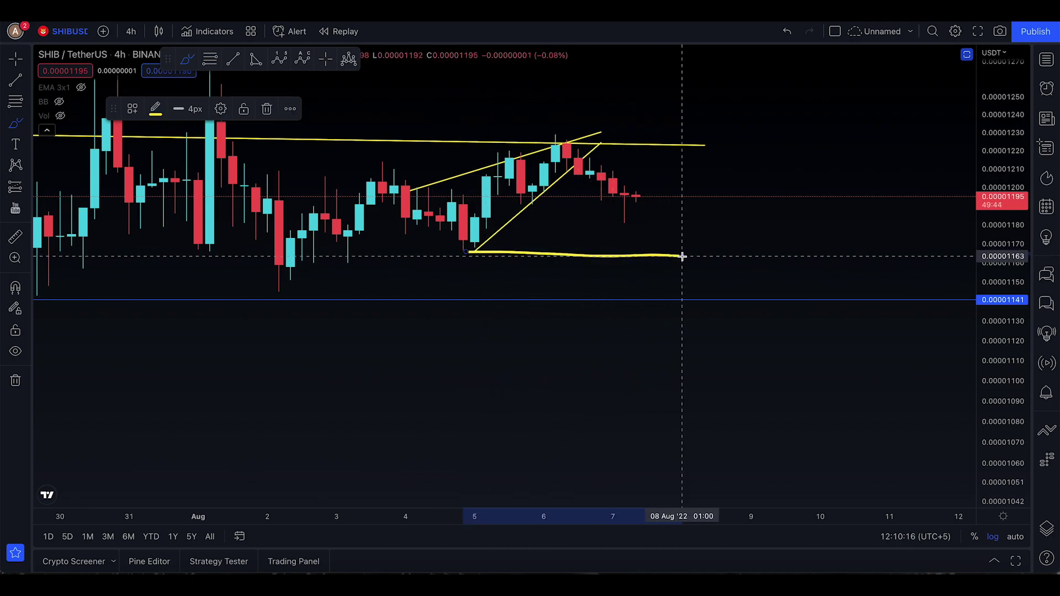
pyautogui.hotkey('ctrl', 'z')
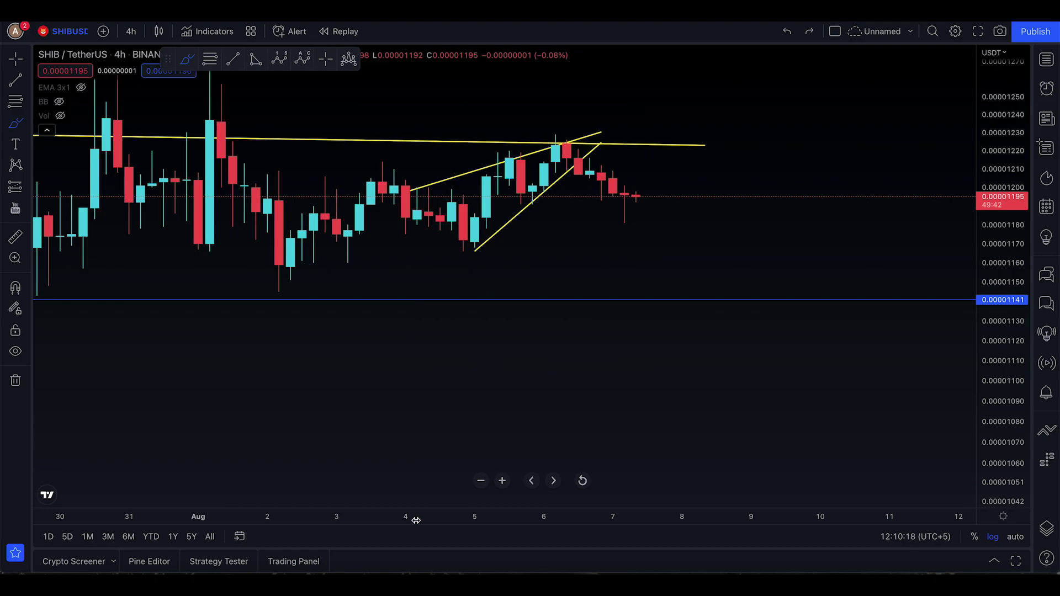
pyautogui.scroll(-5, 729, 469)
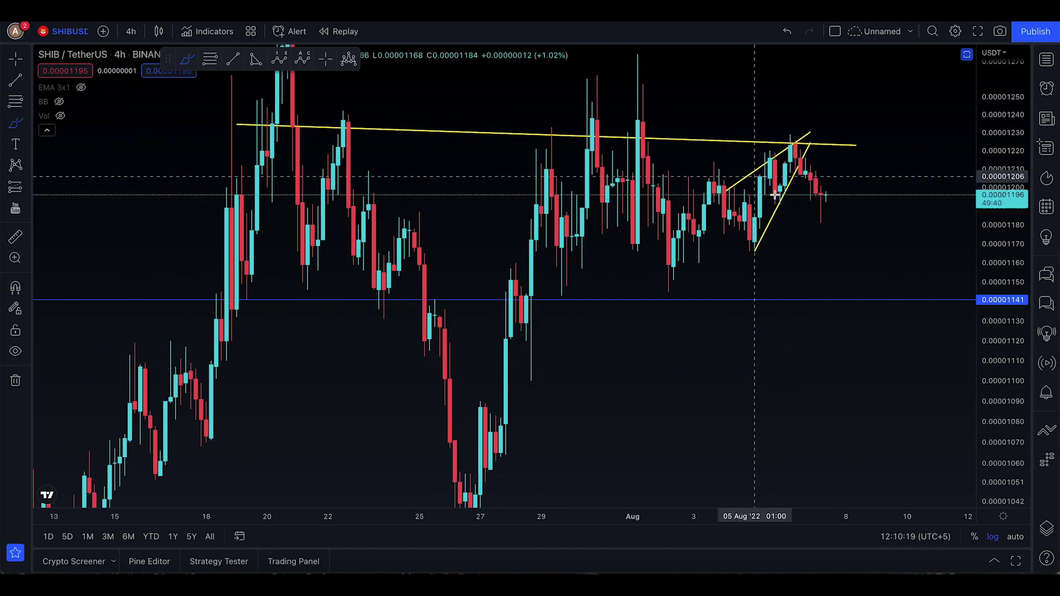
pyautogui.moveTo(827, 194)
pyautogui.mouseDown()
pyautogui.moveTo(849, 296)
pyautogui.moveTo(861, 316)
pyautogui.moveTo(887, 303)
pyautogui.moveTo(940, 331)
pyautogui.moveTo(950, 405)
pyautogui.mouseUp()
pyautogui.hotkey('ctrl', 'z')
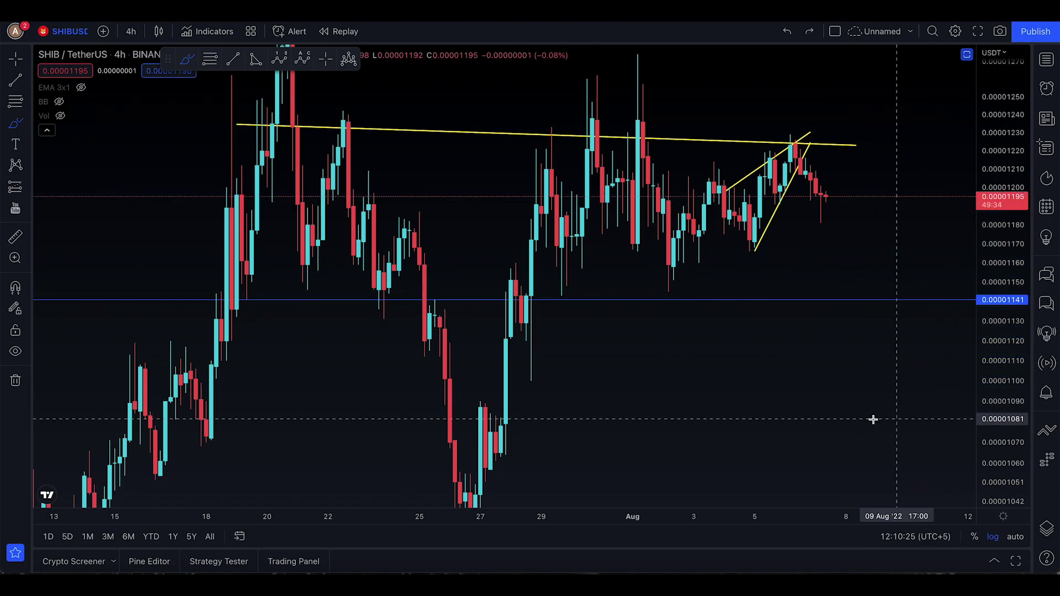
# Restore the RSI pane with Ctrl+Z, enlarge it, and compress the time axis for more history
pyautogui.hotkey('ctrl', 'z')
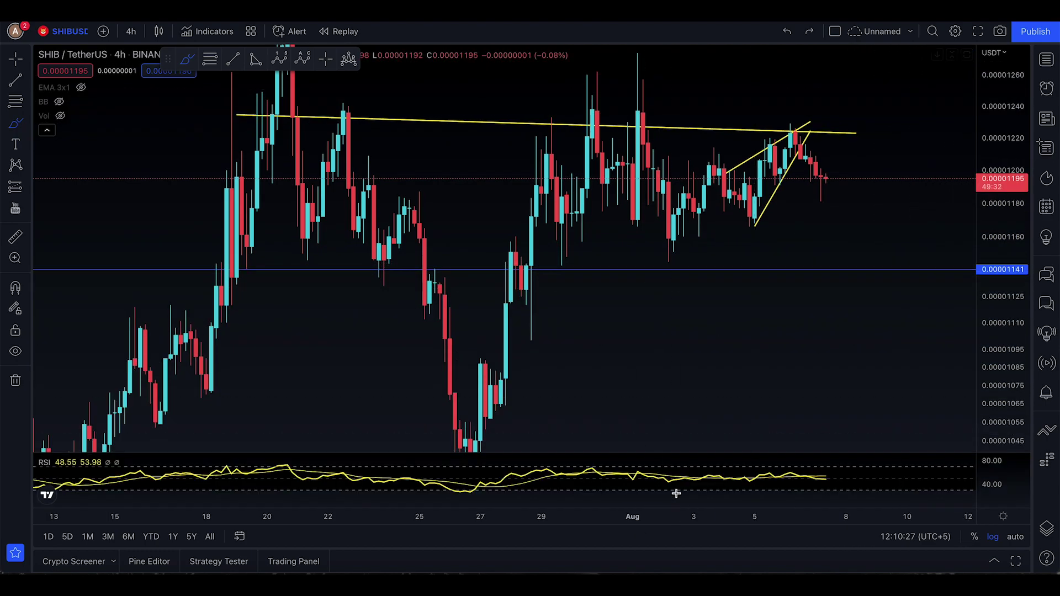
pyautogui.moveTo(730, 259); pyautogui.dragTo(733, 239)
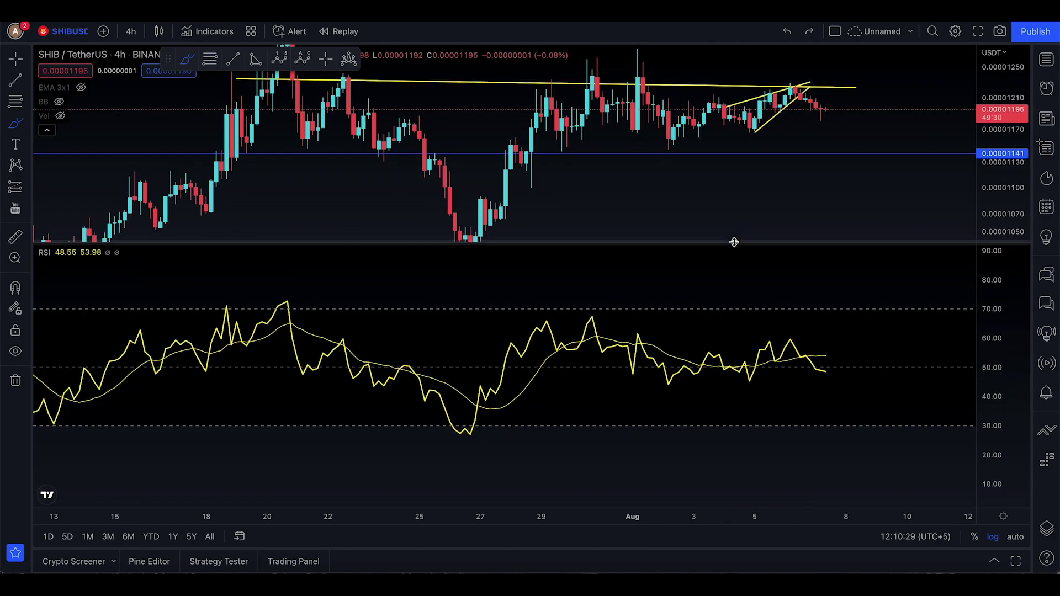
pyautogui.moveTo(574, 521); pyautogui.dragTo(704, 523)
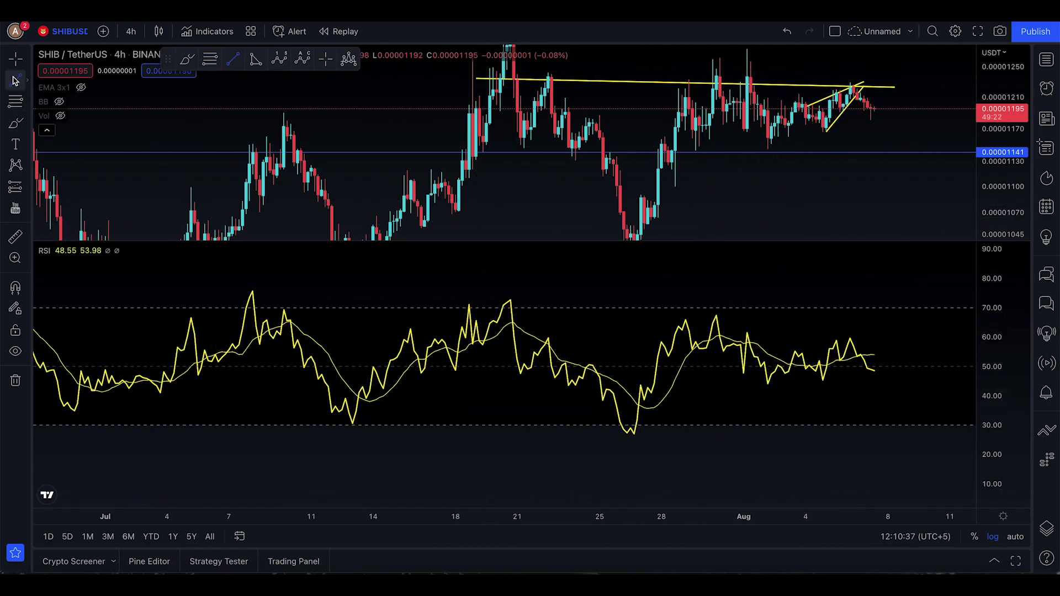
# Draw a descending RSI trendline from the late-July peak toward the right
pyautogui.click(15, 81)
pyautogui.click(708, 313)
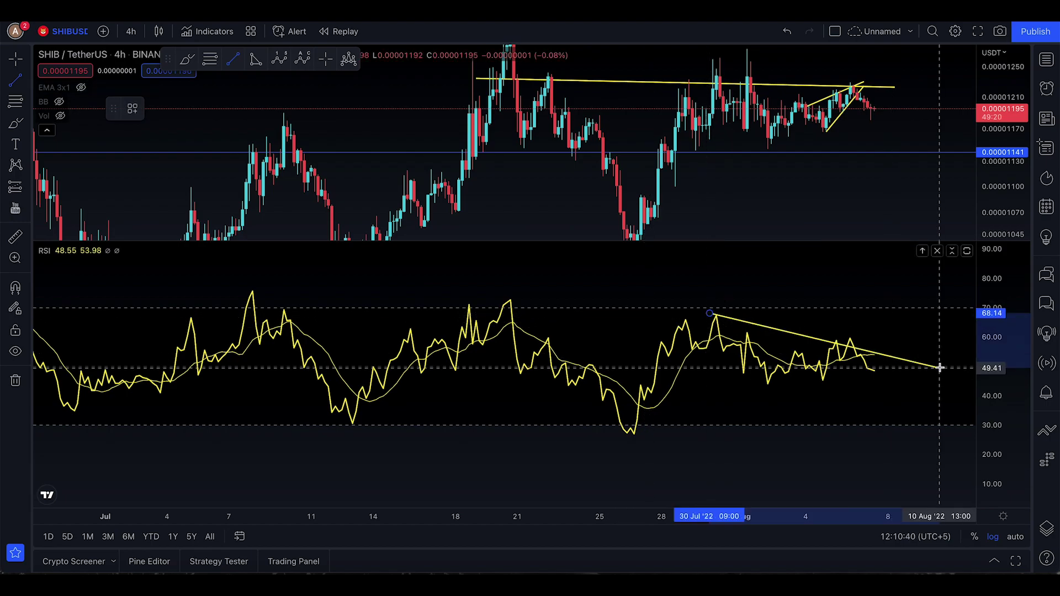
pyautogui.click(944, 359)
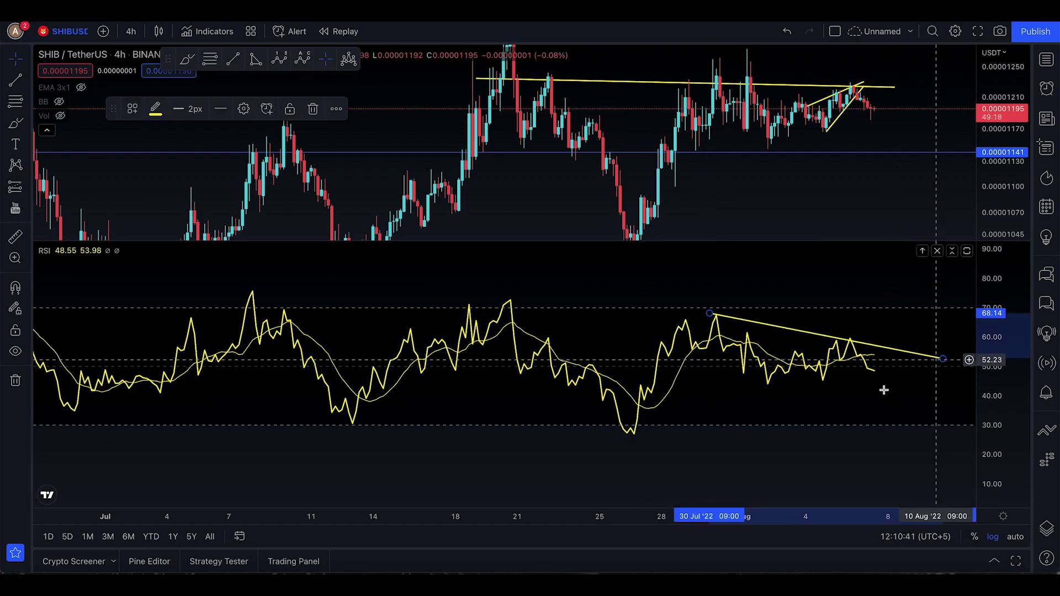
pyautogui.hscroll(5, 745, 395)
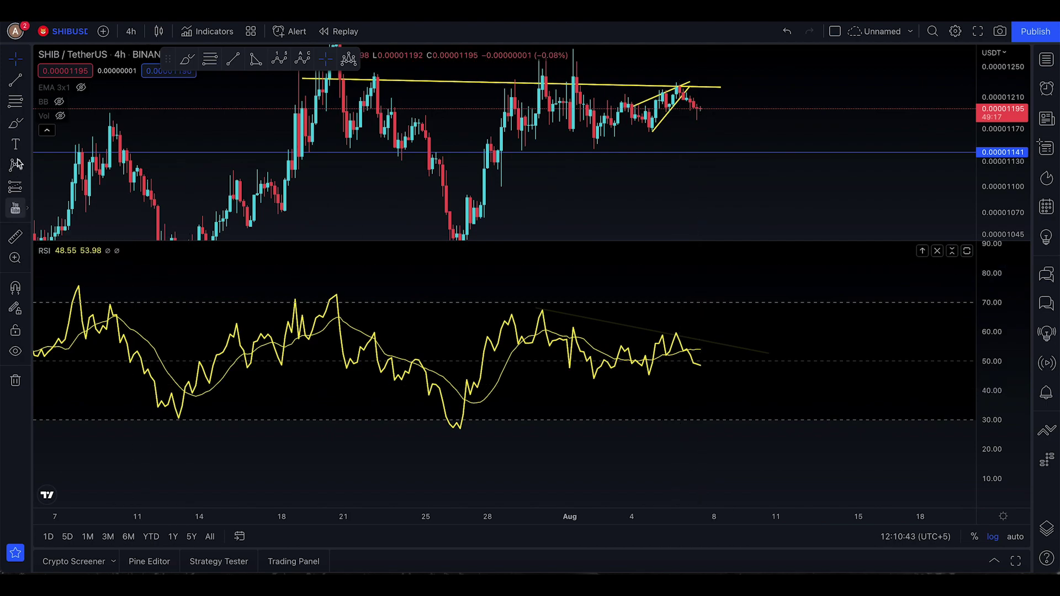
# Add a flat RSI line under the recent lows and extend the falling line to meet it
pyautogui.click(11, 79)
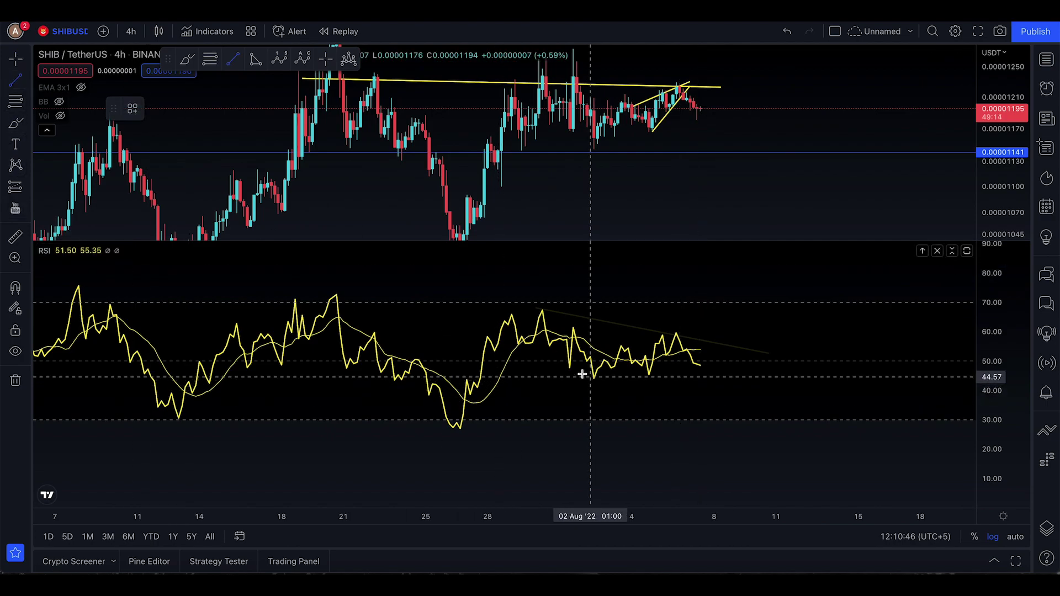
pyautogui.click(563, 371)
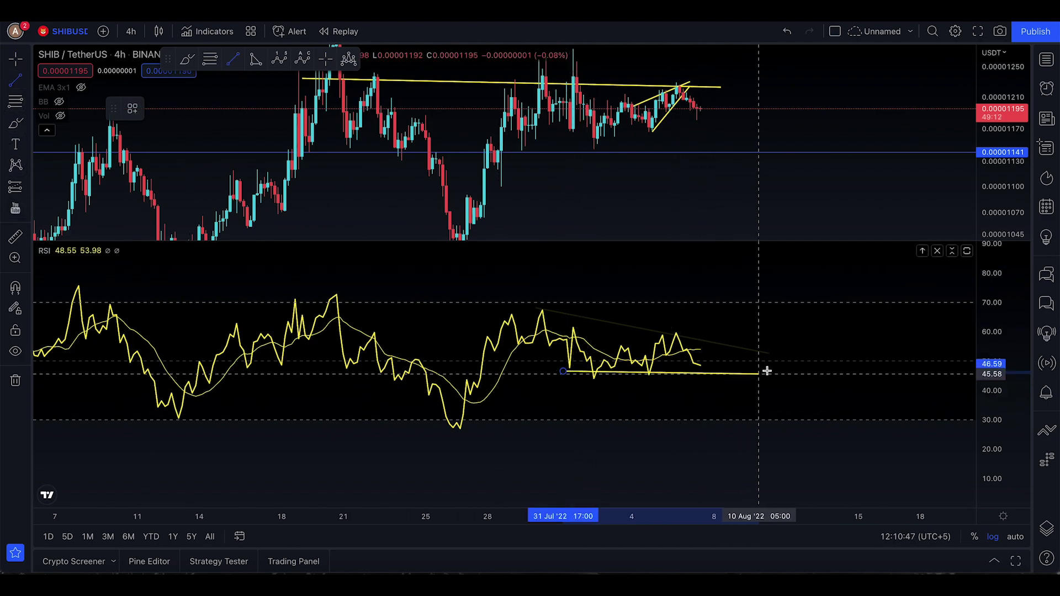
pyautogui.click(830, 368)
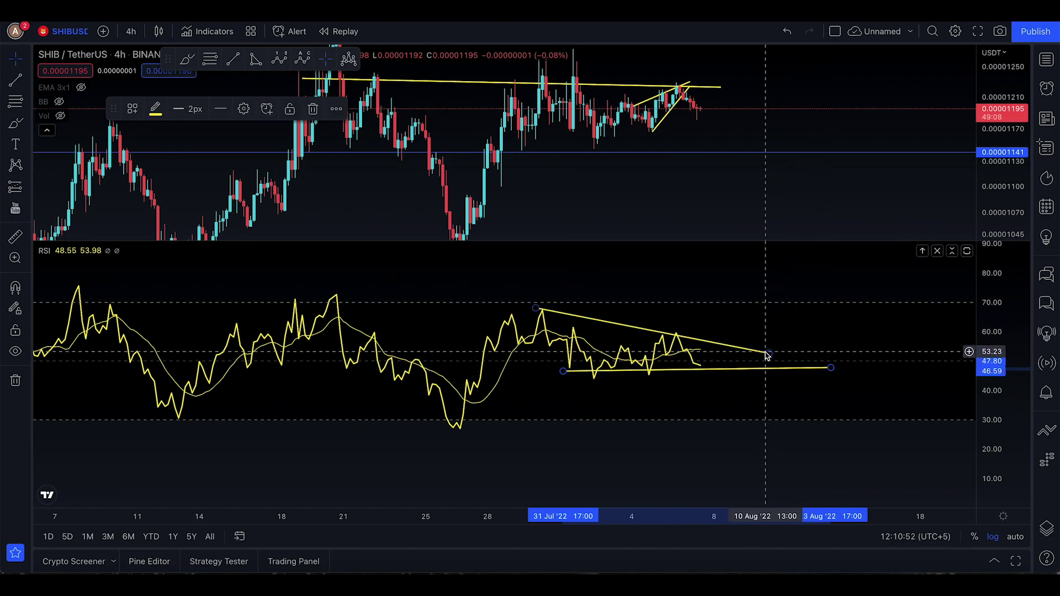
pyautogui.moveTo(767, 354); pyautogui.dragTo(825, 369)
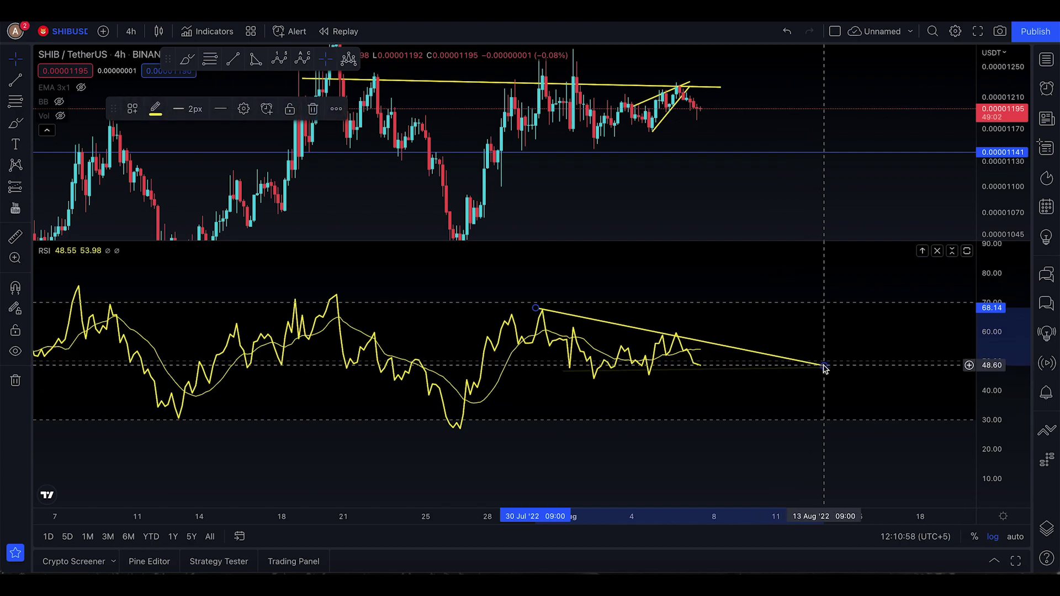
pyautogui.click(12, 126)
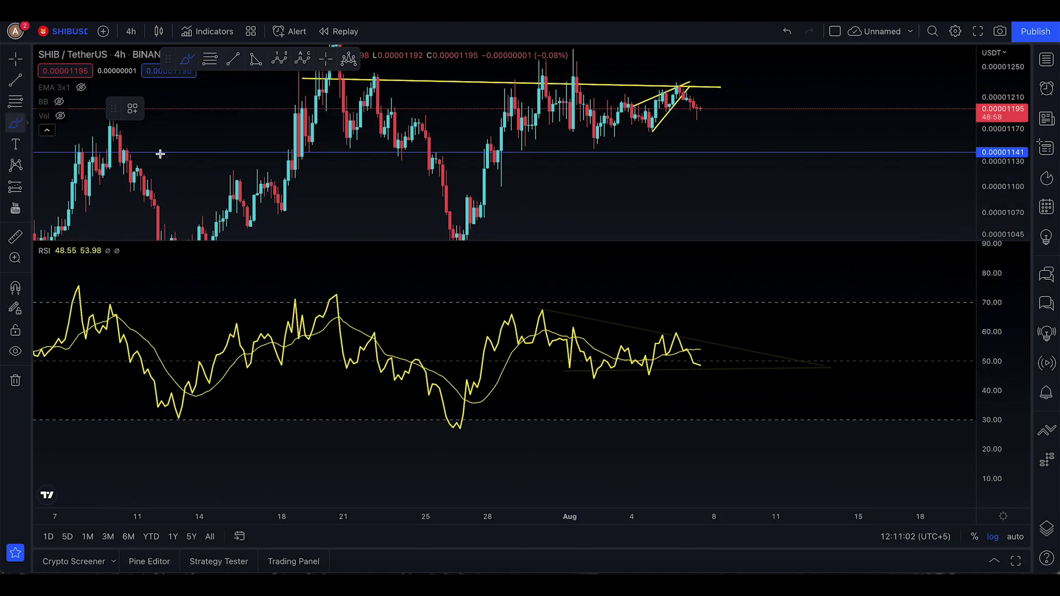
# Sketch an RSI drop toward 30 and a price fall toward 0.00001050, then undo them
pyautogui.moveTo(780, 369); pyautogui.dragTo(790, 427)
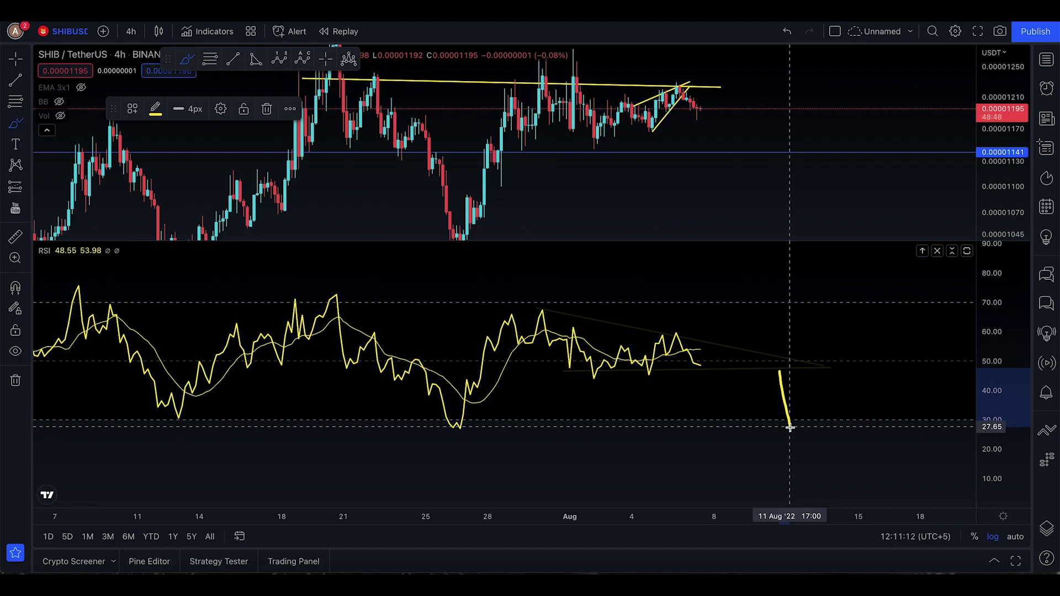
pyautogui.moveTo(697, 111); pyautogui.dragTo(793, 231)
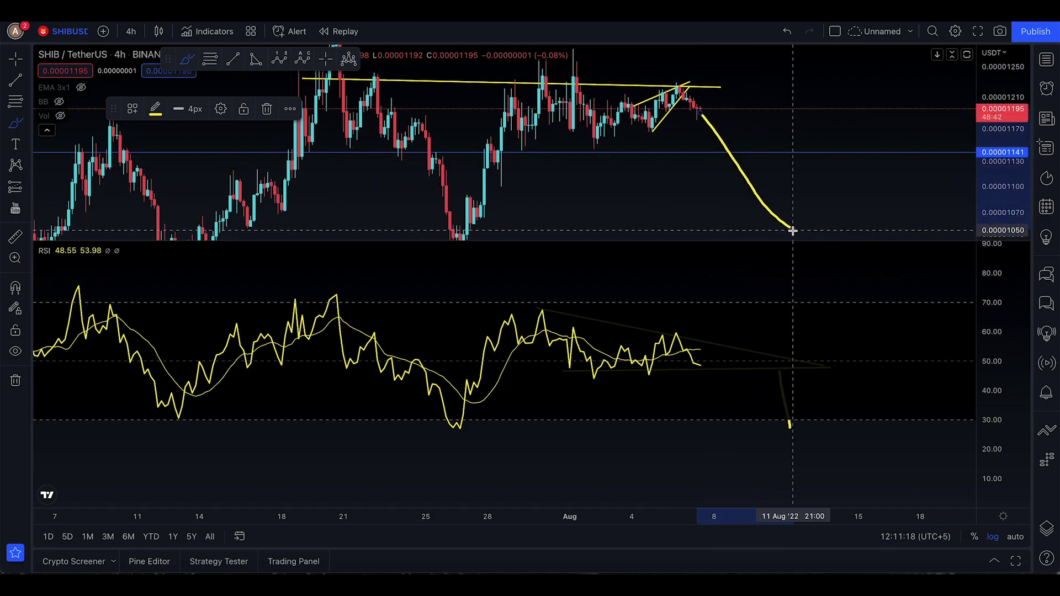
pyautogui.hotkey('ctrl', 'z')
pyautogui.hotkey('ctrl', 'z')
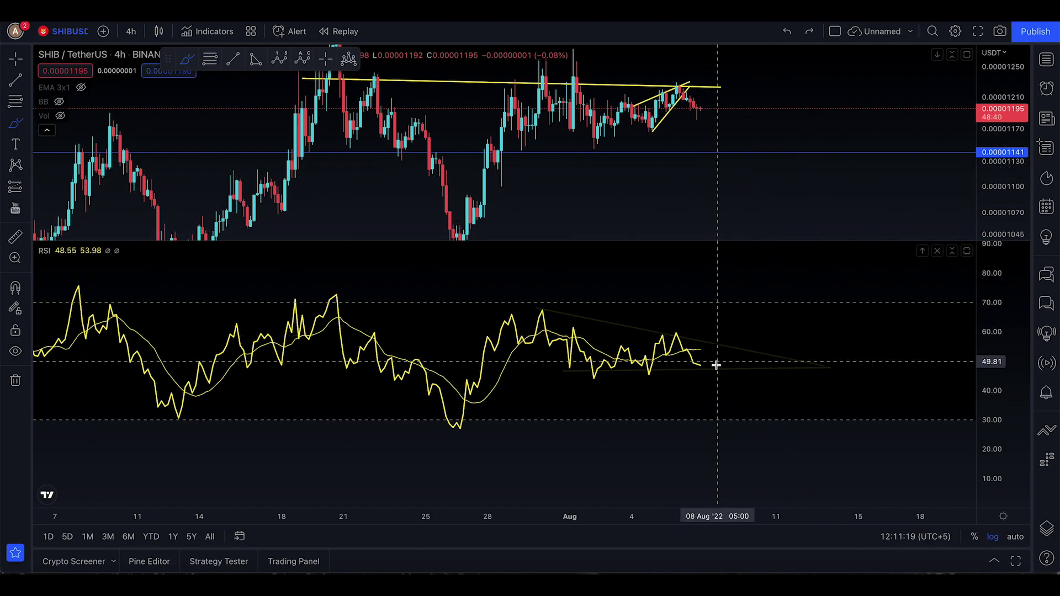
# Sketch and discard a rising RSI projection, then shrink the RSI pane to a thin strip
pyautogui.moveTo(534, 303)
pyautogui.mouseDown()
pyautogui.moveTo(808, 371)
pyautogui.moveTo(558, 374)
pyautogui.mouseUp()
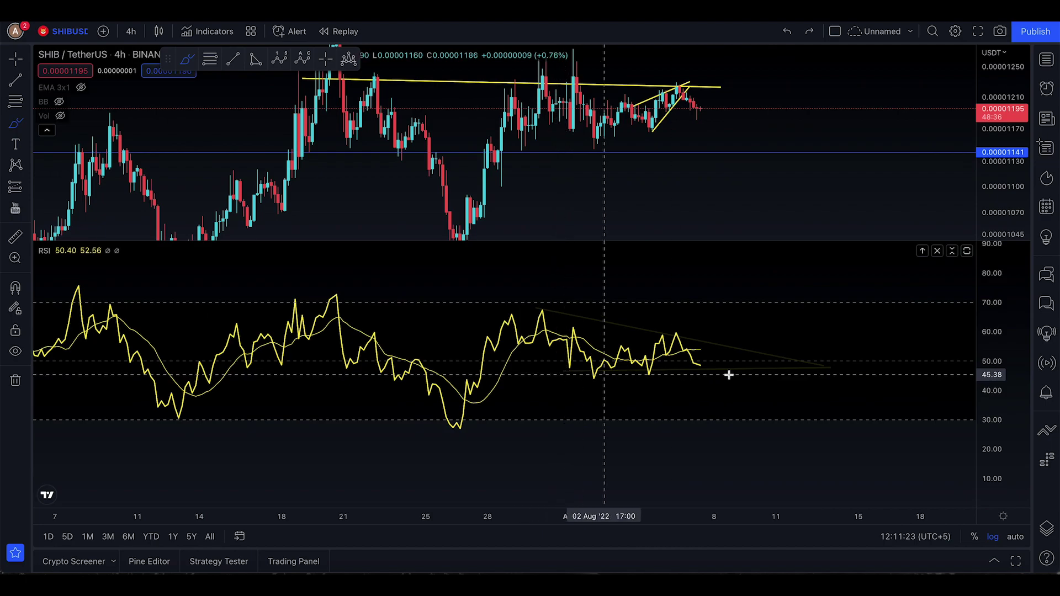
pyautogui.moveTo(684, 360)
pyautogui.mouseDown()
pyautogui.moveTo(768, 357)
pyautogui.moveTo(803, 307)
pyautogui.mouseUp()
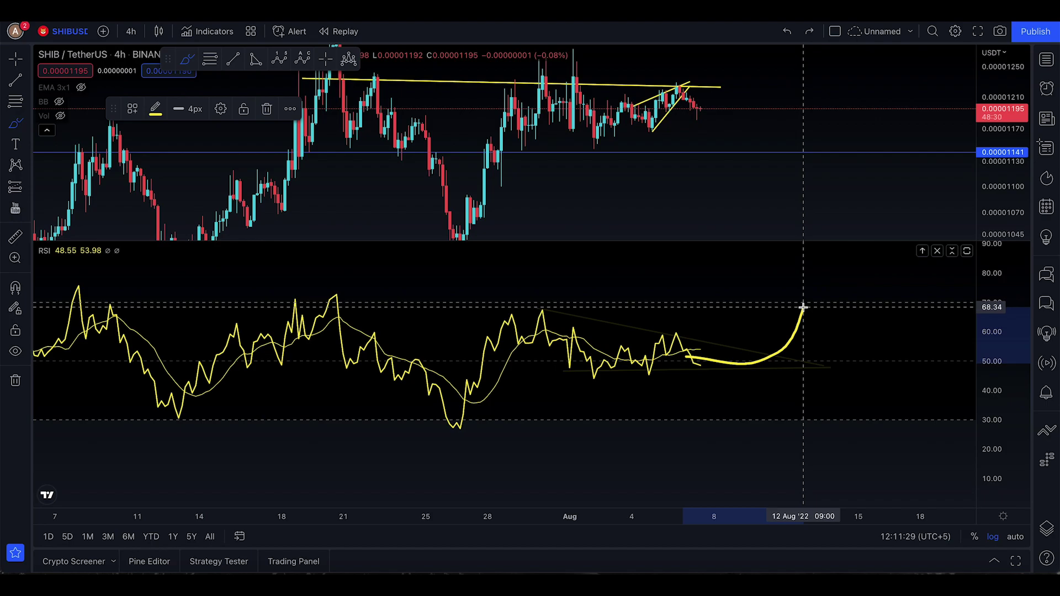
pyautogui.press('Escape')
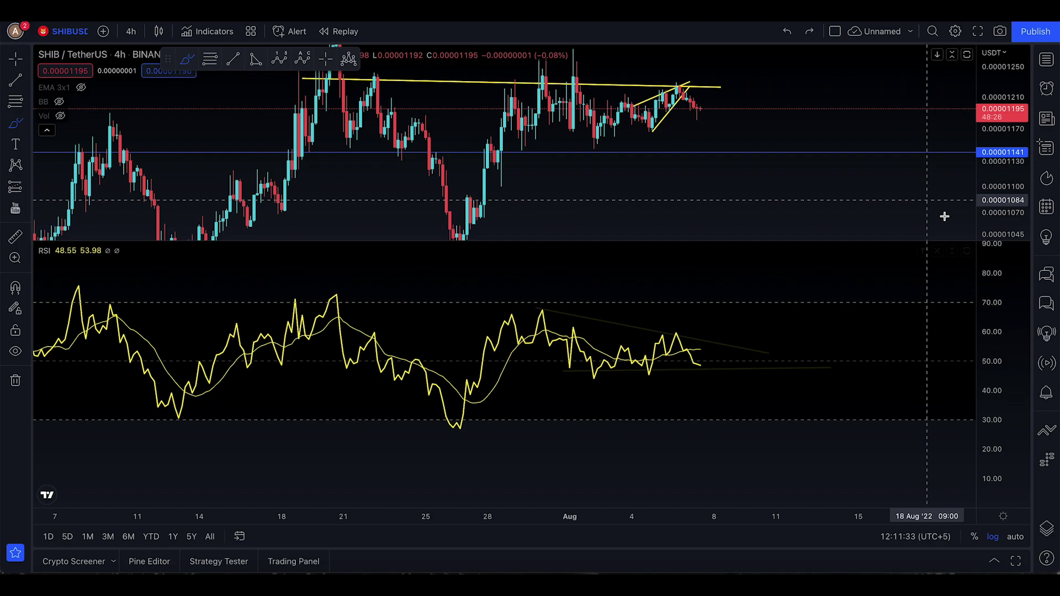
pyautogui.moveTo(942, 239); pyautogui.dragTo(963, 485)
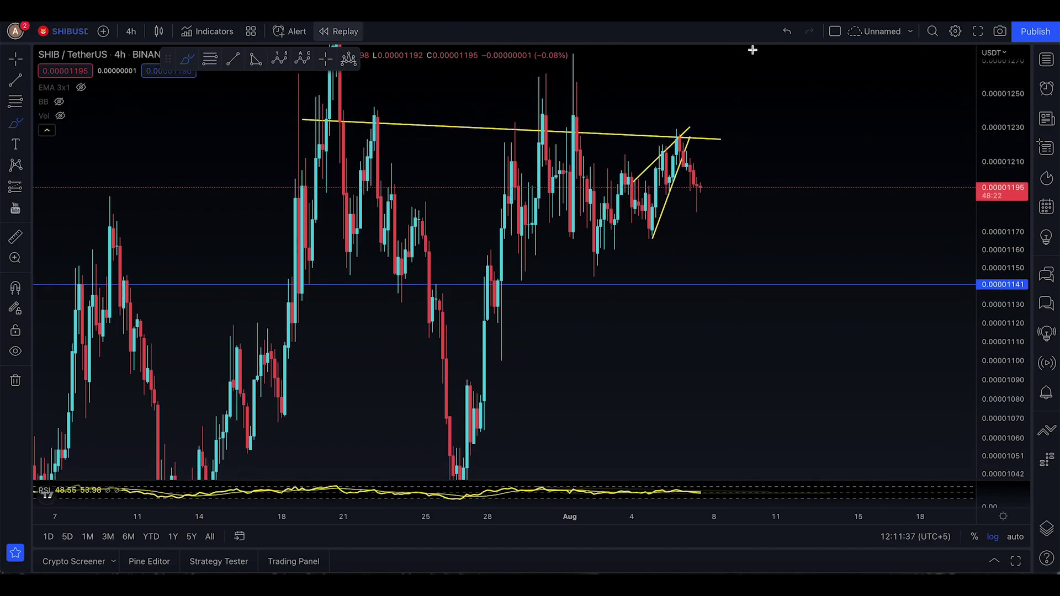
# Unhide the Bollinger Bands on the price chart and try a short brush stroke, then undo it
pyautogui.click(59, 102)
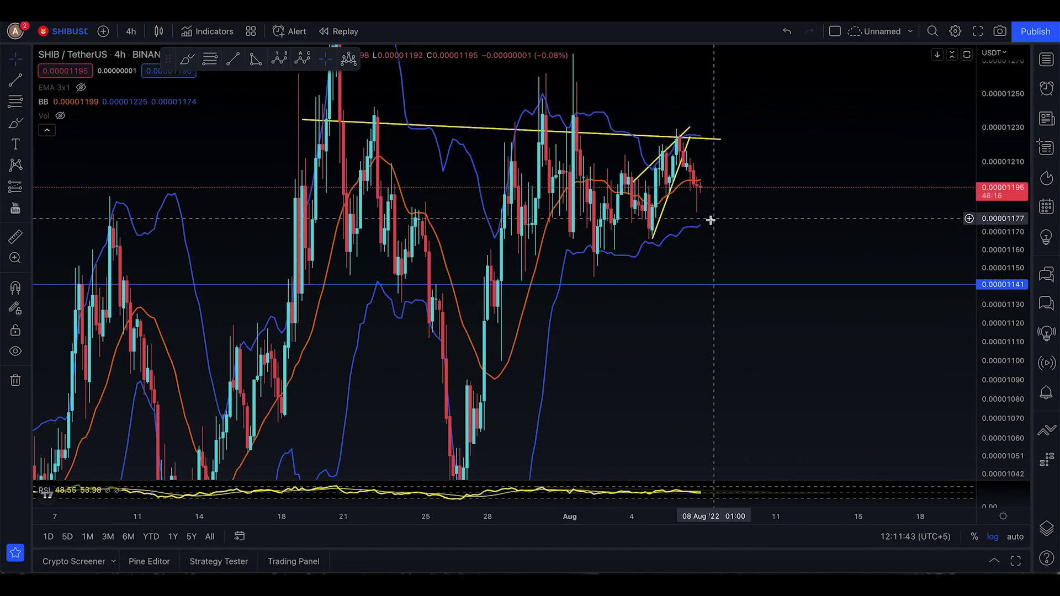
pyautogui.click(15, 125)
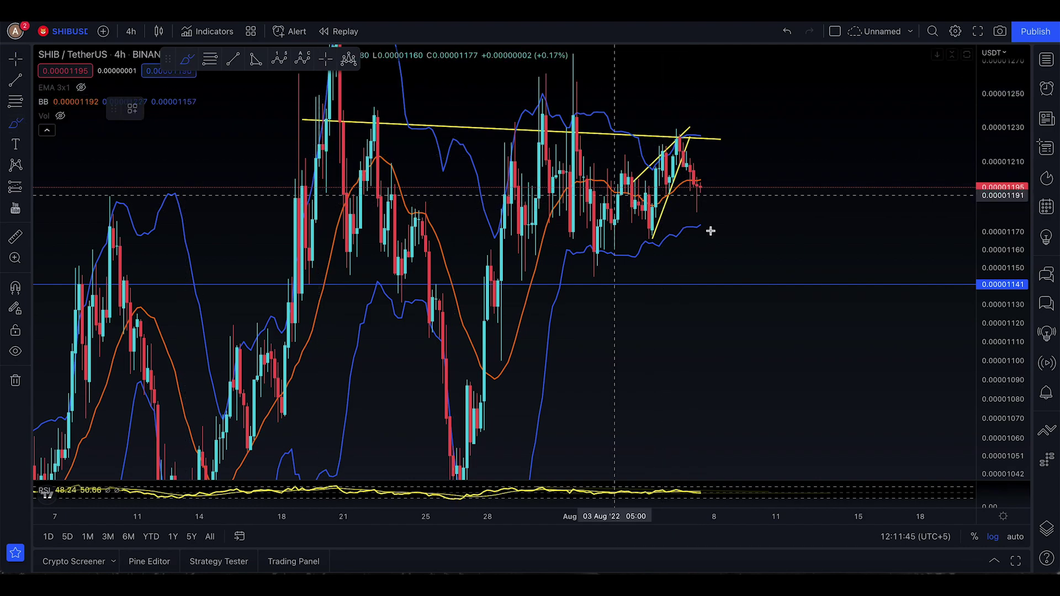
pyautogui.moveTo(697, 186); pyautogui.dragTo(713, 229)
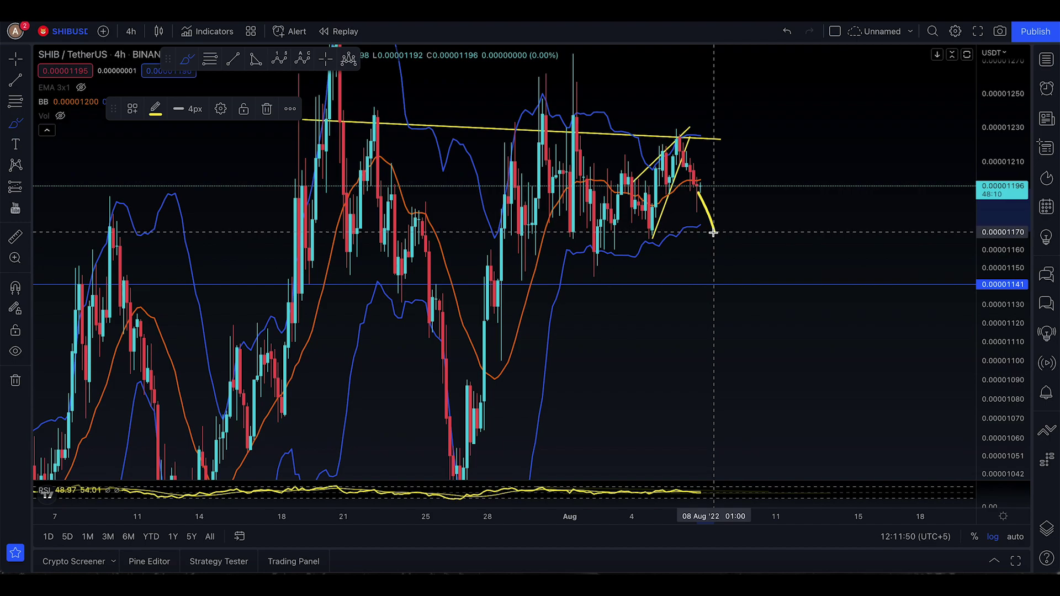
pyautogui.hotkey('ctrl', 'z')
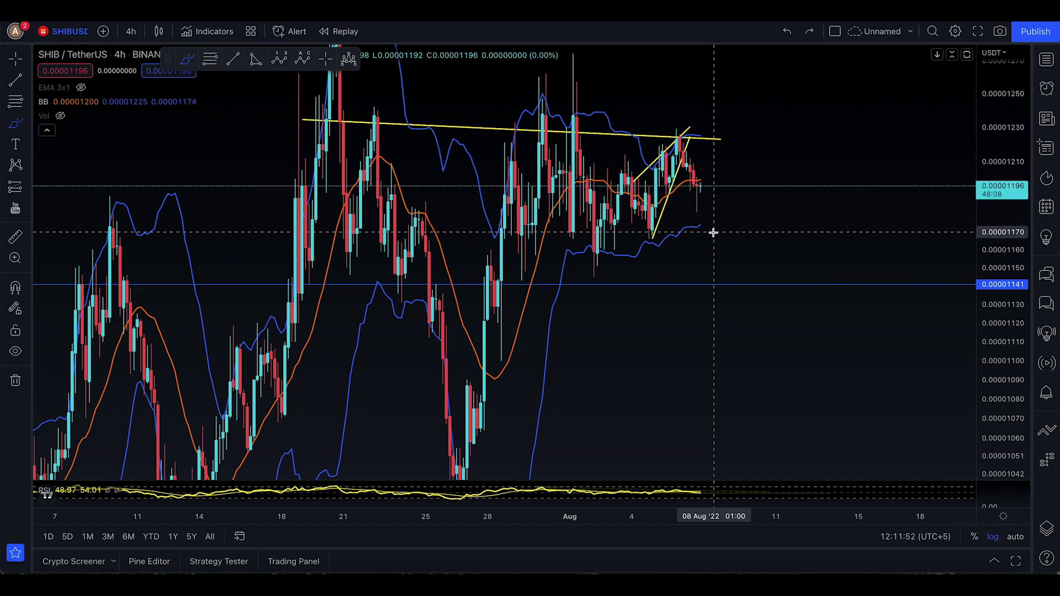
# Sketch several downward projections from the top of the wedge, undoing each one
pyautogui.moveTo(686, 133)
pyautogui.mouseDown()
pyautogui.moveTo(679, 199)
pyautogui.moveTo(657, 240)
pyautogui.mouseUp()
pyautogui.hotkey('ctrl', 'z')
pyautogui.moveTo(689, 152); pyautogui.dragTo(715, 237)
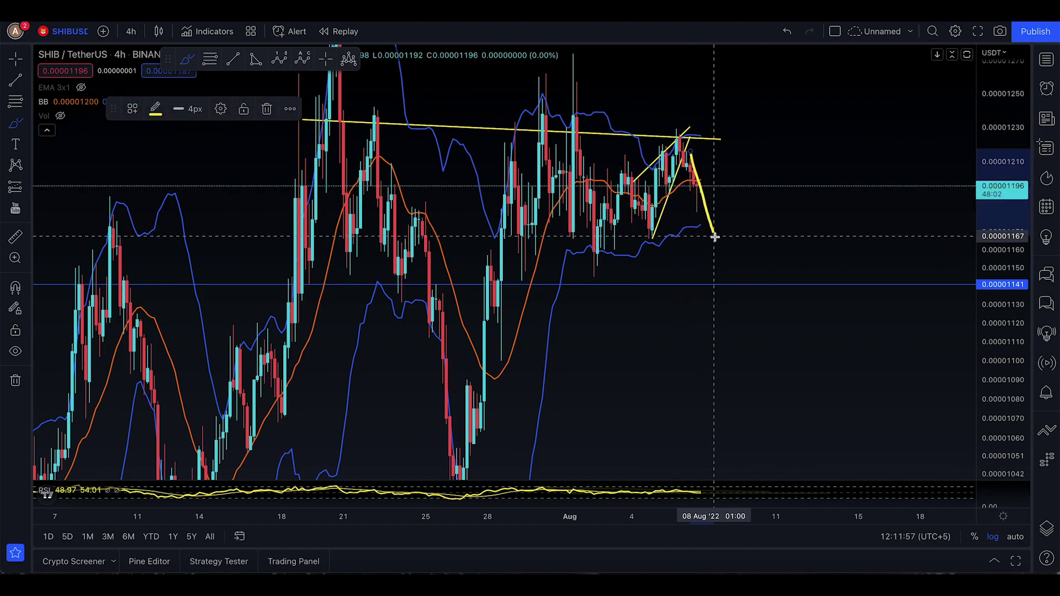
pyautogui.hotkey('ctrl', 'z')
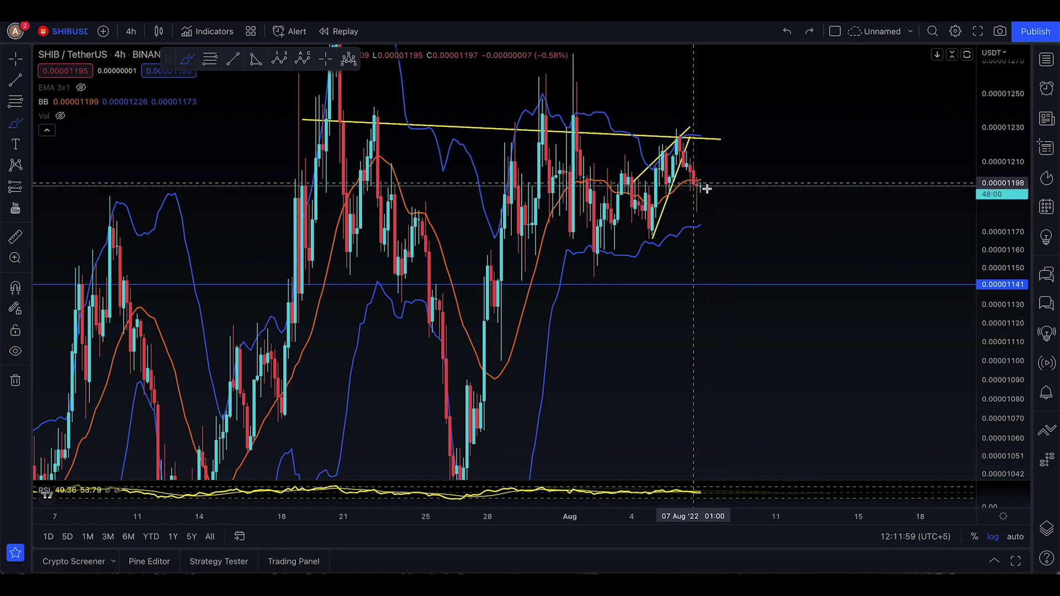
pyautogui.moveTo(698, 188)
pyautogui.mouseDown()
pyautogui.moveTo(766, 317)
pyautogui.moveTo(801, 289)
pyautogui.moveTo(780, 409)
pyautogui.moveTo(816, 415)
pyautogui.mouseUp()
pyautogui.hotkey('ctrl', 'z')
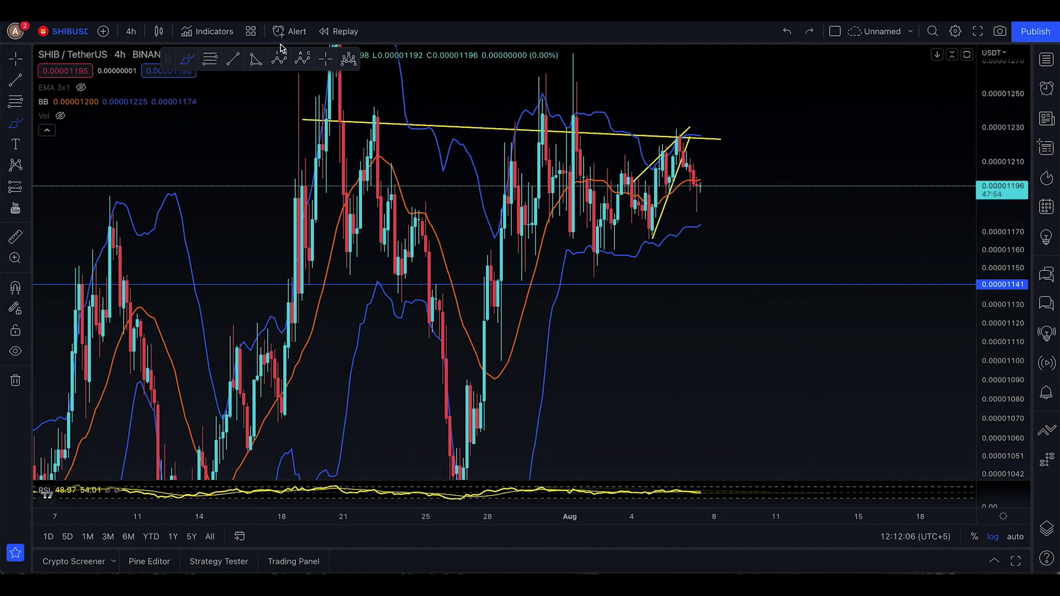
# Switch to 1-day candles, then pan and rescale the chart to centre the recent price action
pyautogui.click(129, 32)
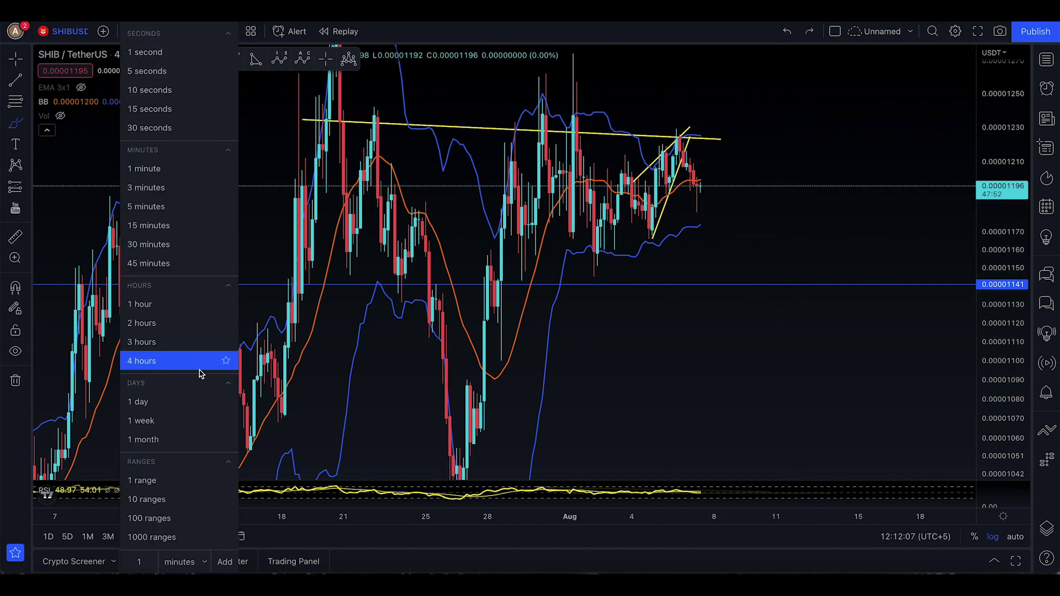
pyautogui.click(177, 402)
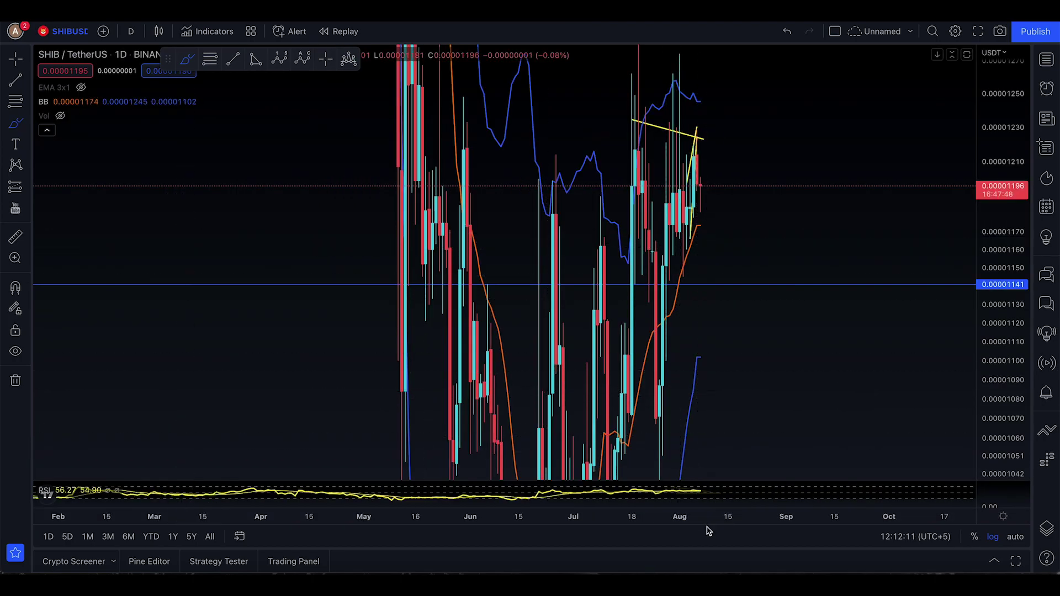
pyautogui.moveTo(739, 520); pyautogui.dragTo(53, 348)
pyautogui.click(16, 59)
pyautogui.moveTo(296, 194); pyautogui.dragTo(795, 227)
pyautogui.moveTo(570, 270); pyautogui.dragTo(800, 287)
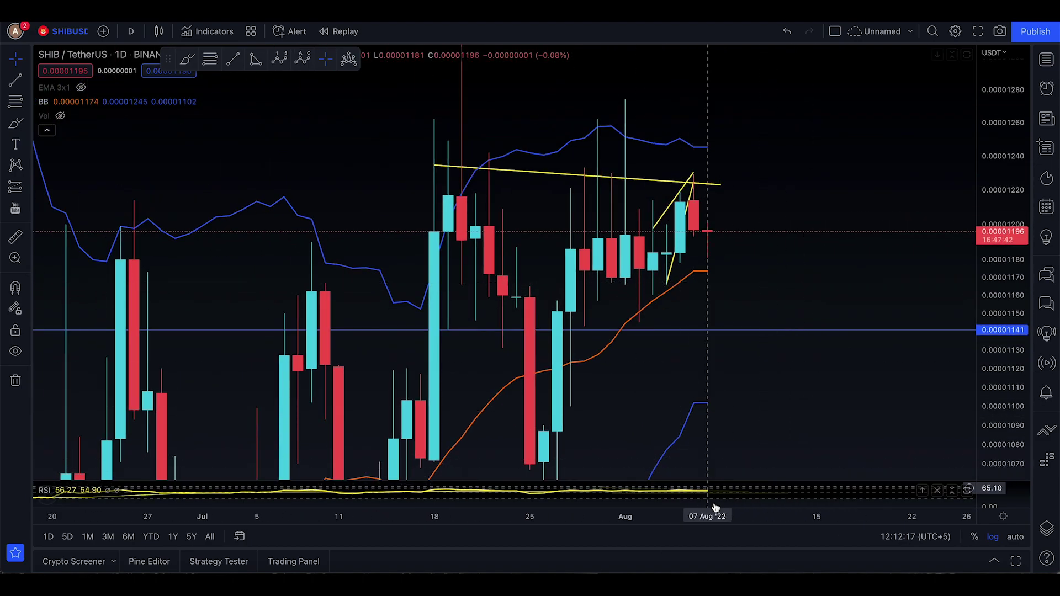
pyautogui.moveTo(1003, 180); pyautogui.dragTo(1000, 354)
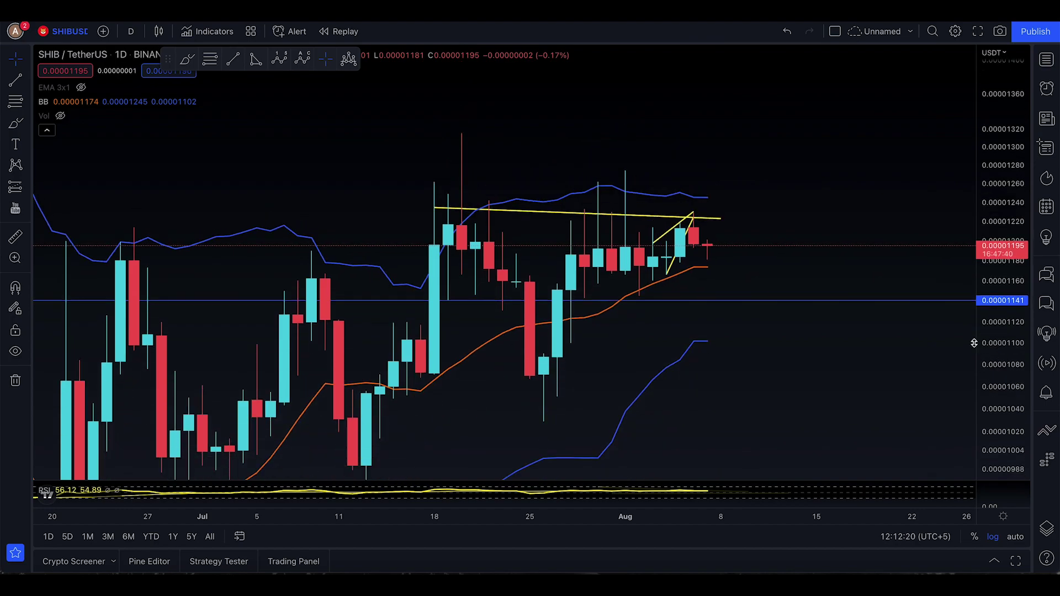
# Compress the price scale further and sketch, then undo, a drop below 0.00001141
pyautogui.click(11, 123)
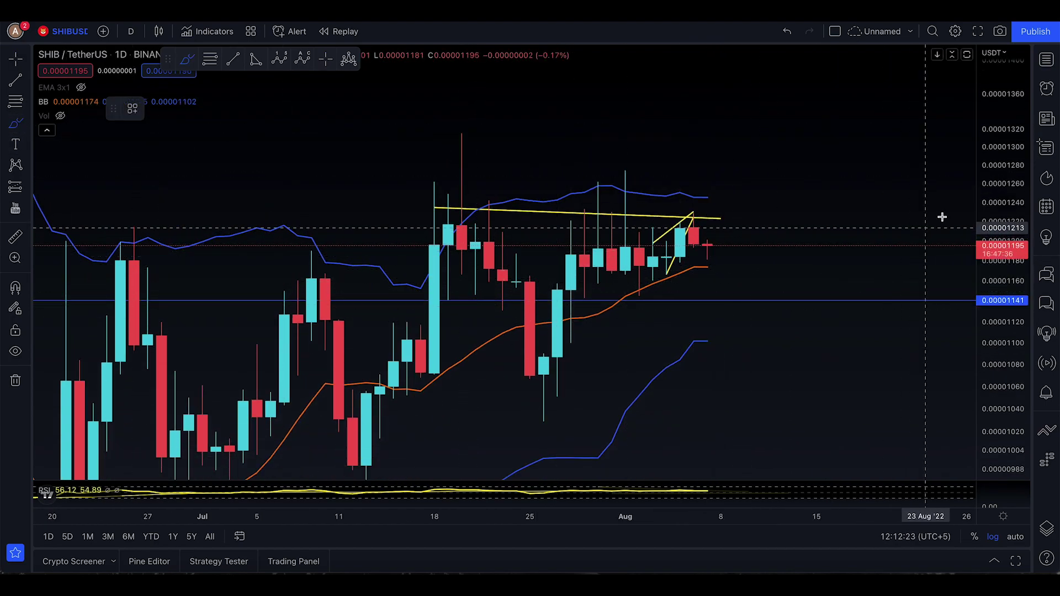
pyautogui.moveTo(979, 244); pyautogui.dragTo(984, 324)
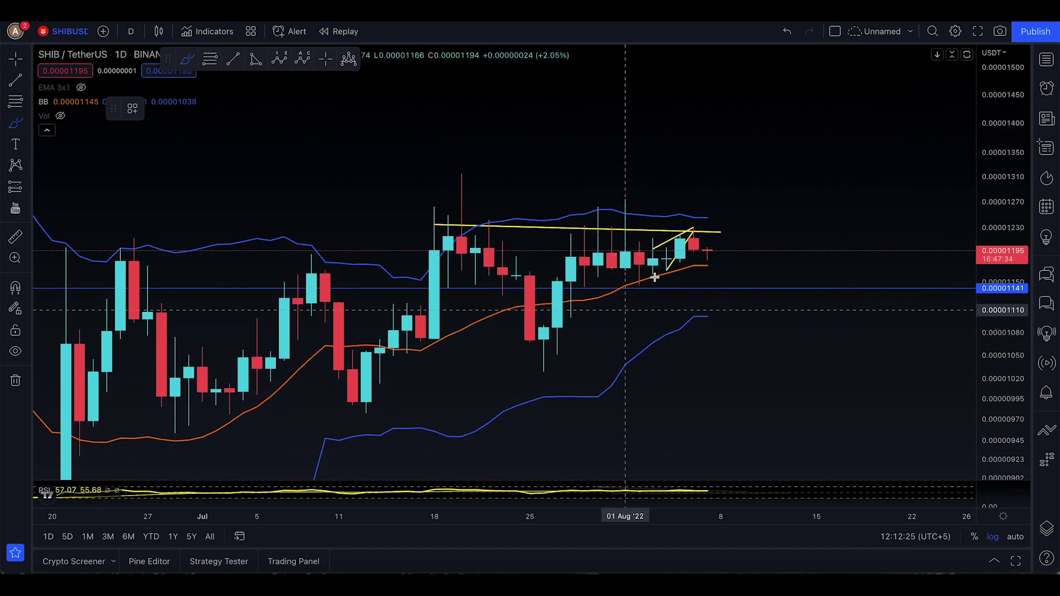
pyautogui.click(707, 249)
pyautogui.moveTo(714, 280); pyautogui.dragTo(716, 304)
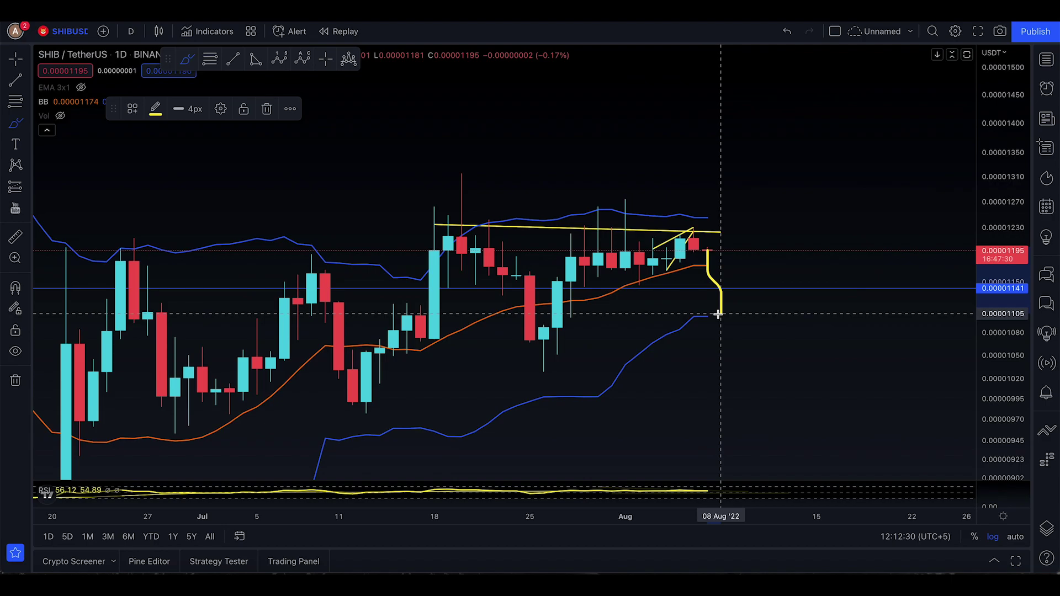
pyautogui.hotkey('ctrl', 'z')
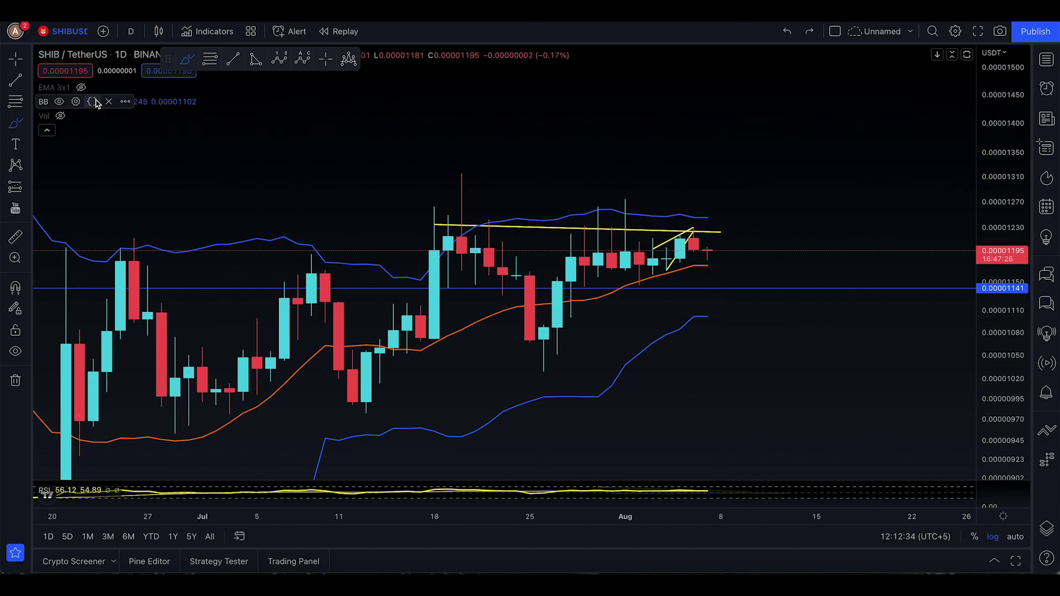
# Hide the Bollinger Bands, then sketch and undo a flat projection along the wedge's lower edge
pyautogui.click(60, 103)
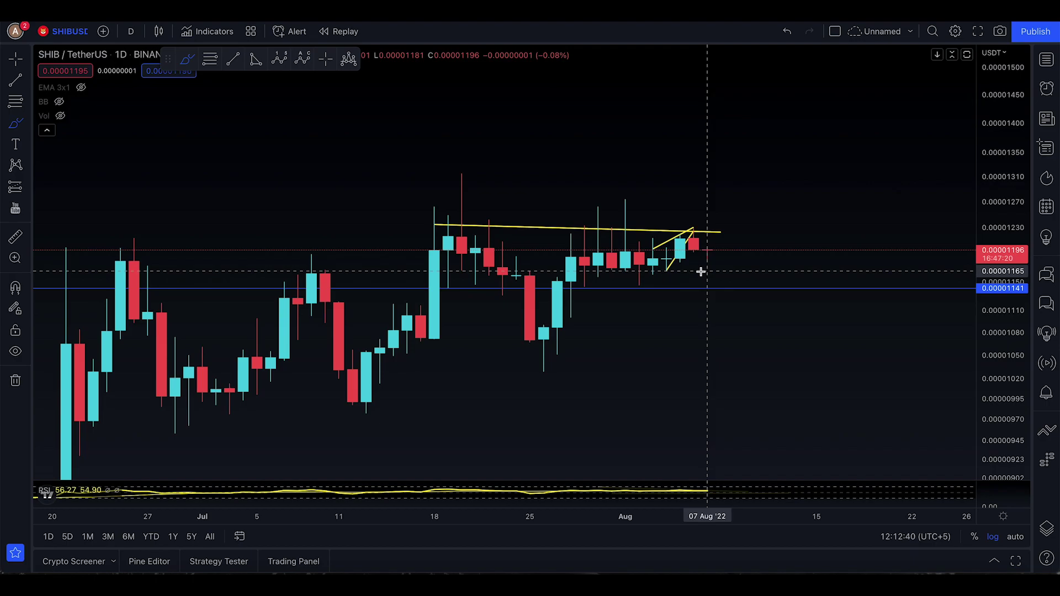
pyautogui.moveTo(585, 270); pyautogui.dragTo(771, 268)
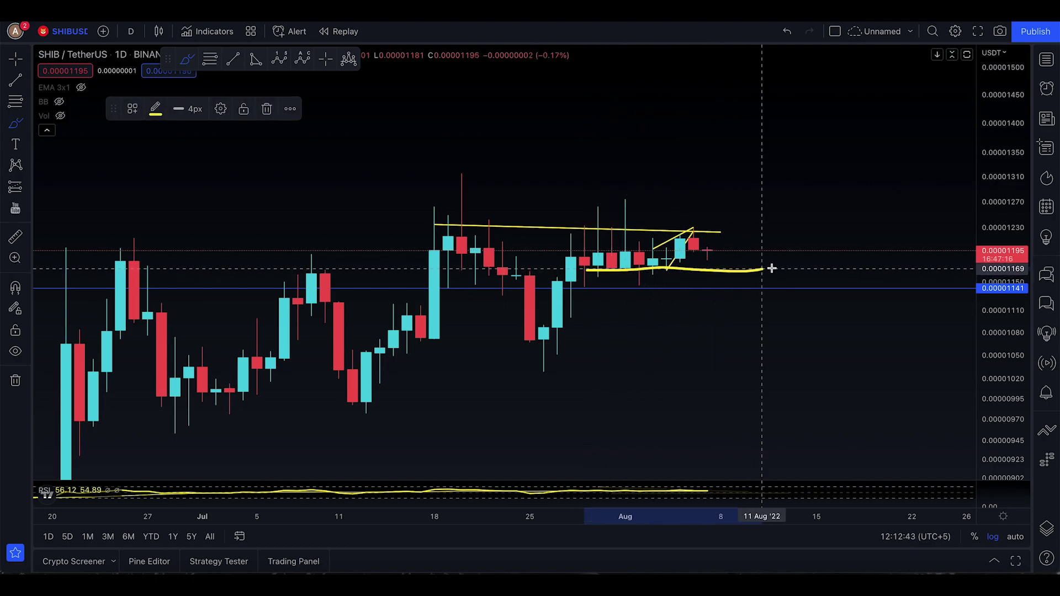
pyautogui.hotkey('ctrl', 'z')
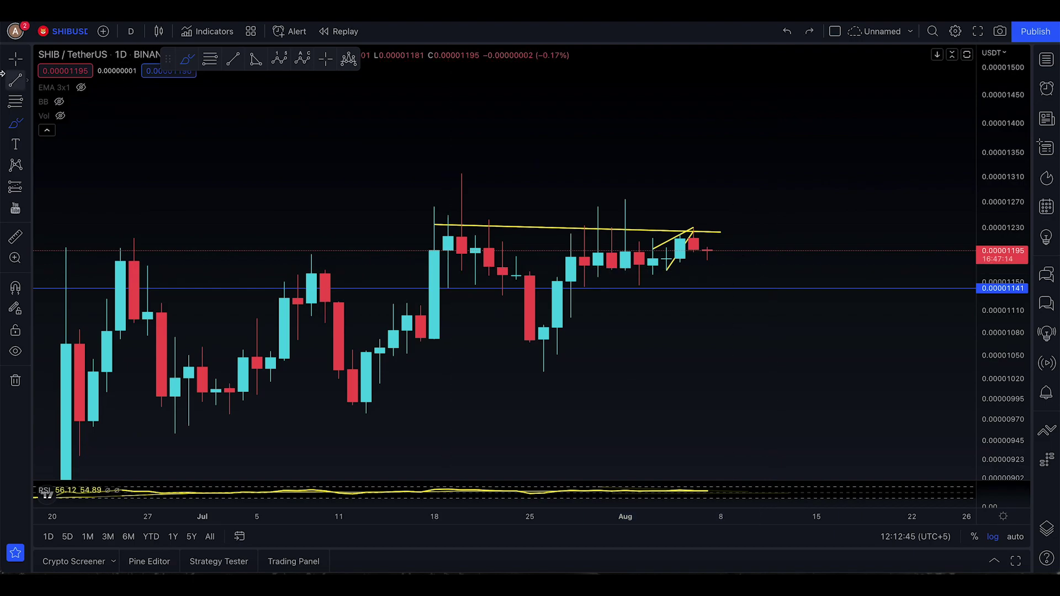